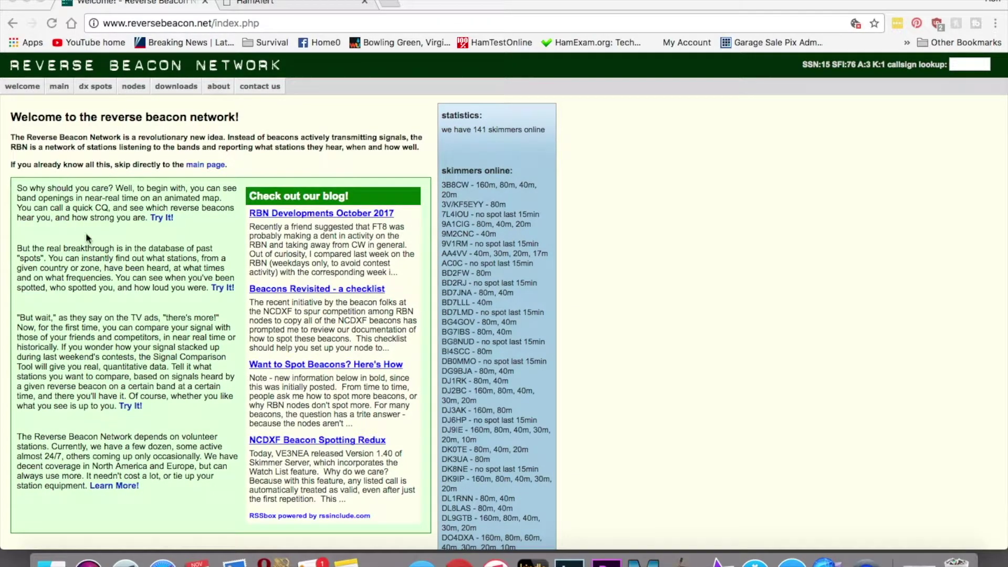
{"action": "left_click", "coordinate": [61, 89]}
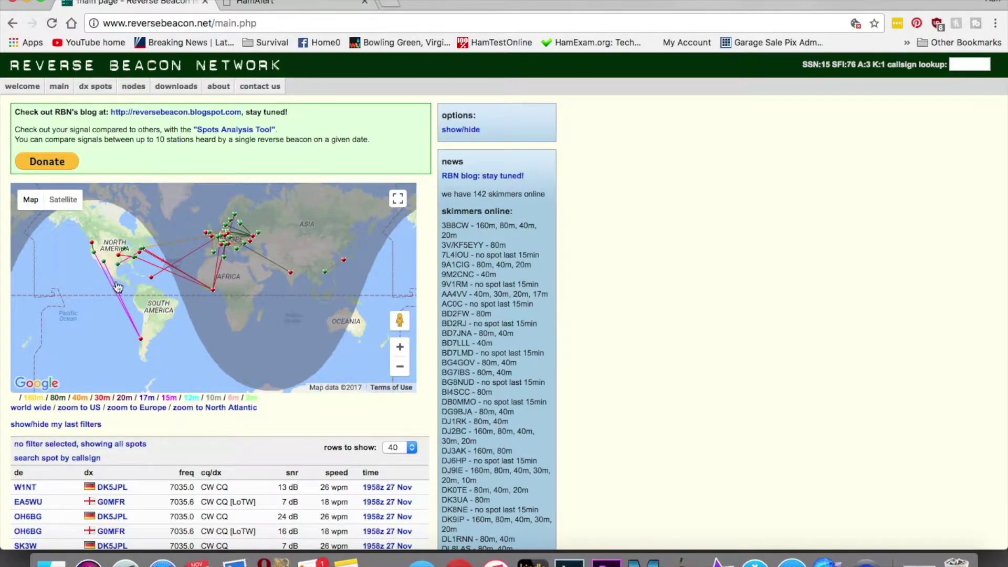
{"action": "scroll", "coordinate": [251, 302], "scroll_direction": "down", "scroll_amount": 3}
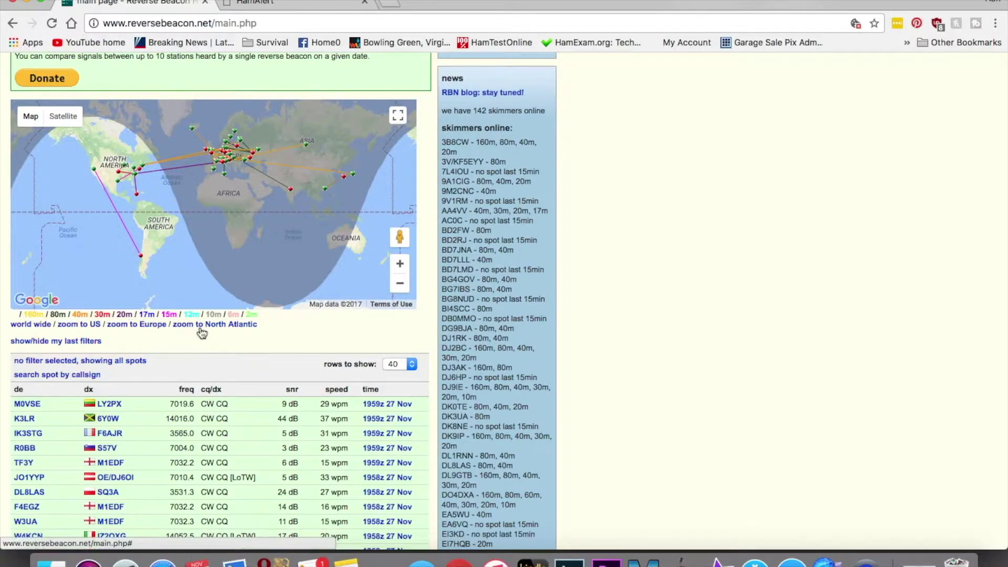
{"action": "left_click", "coordinate": [74, 376]}
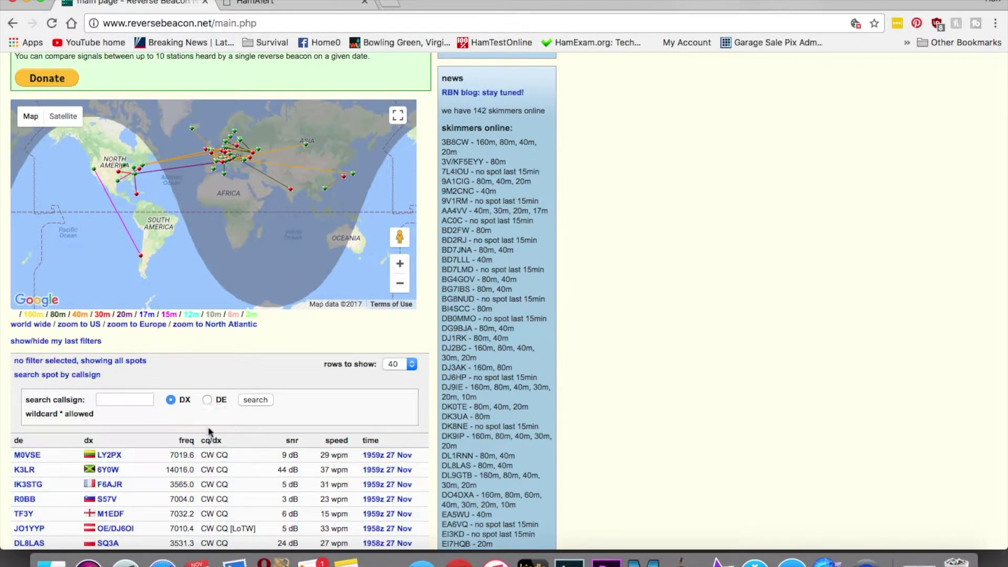
{"action": "left_click", "coordinate": [138, 401]}
{"action": "type", "text": "k4sfc"}
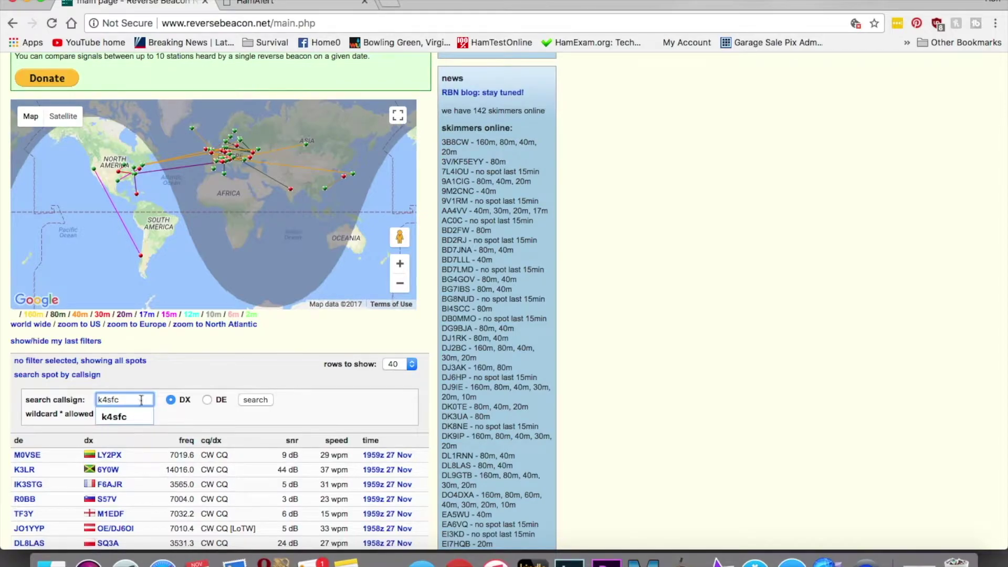
{"action": "left_click", "coordinate": [256, 400]}
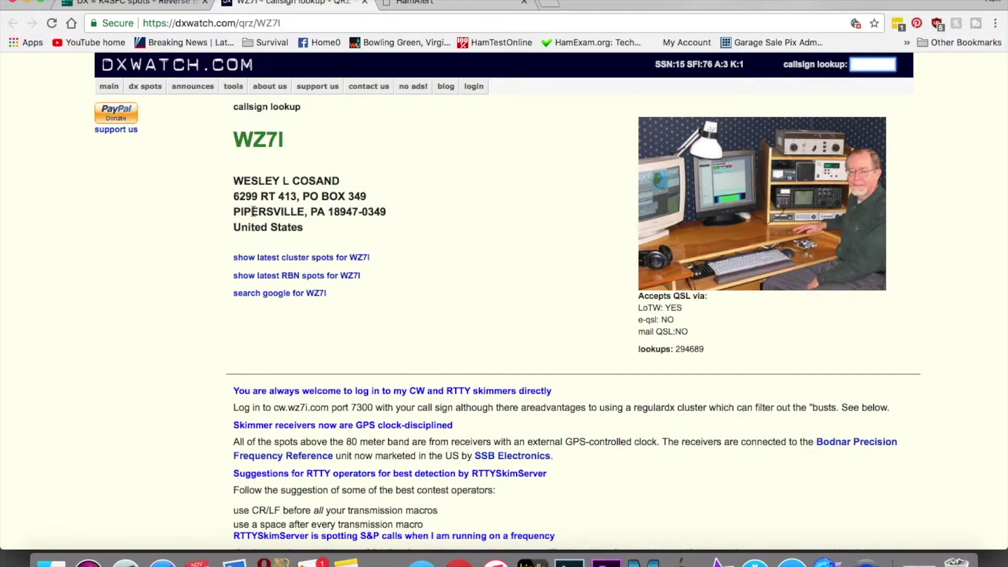
{"action": "left_click", "coordinate": [169, 8]}
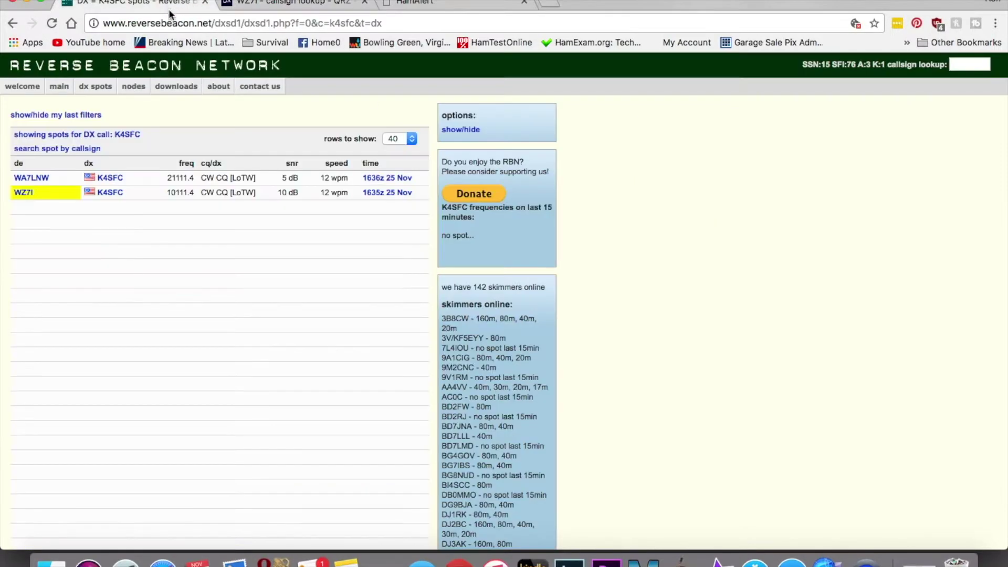
{"action": "left_click", "coordinate": [40, 177]}
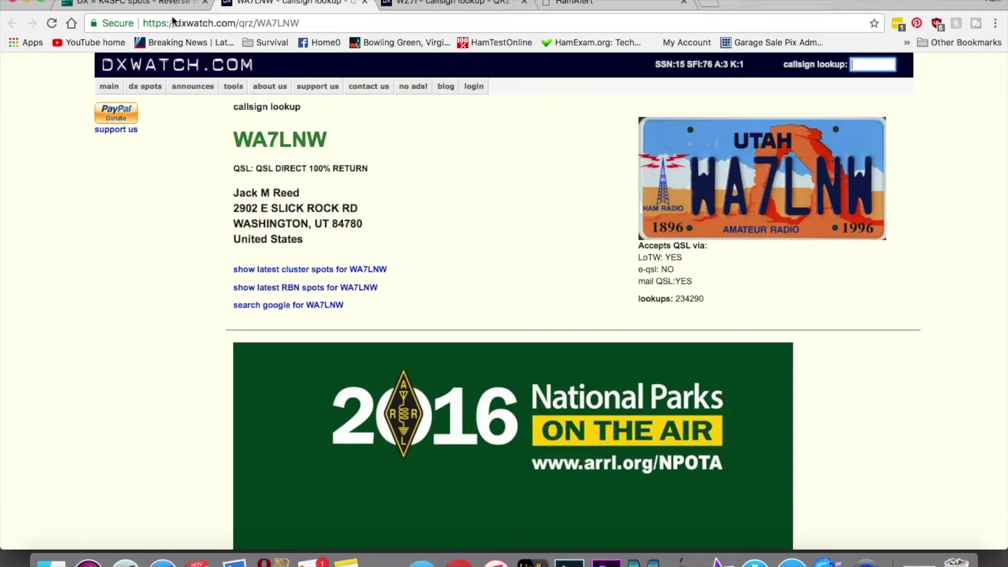
{"action": "left_click", "coordinate": [152, 4]}
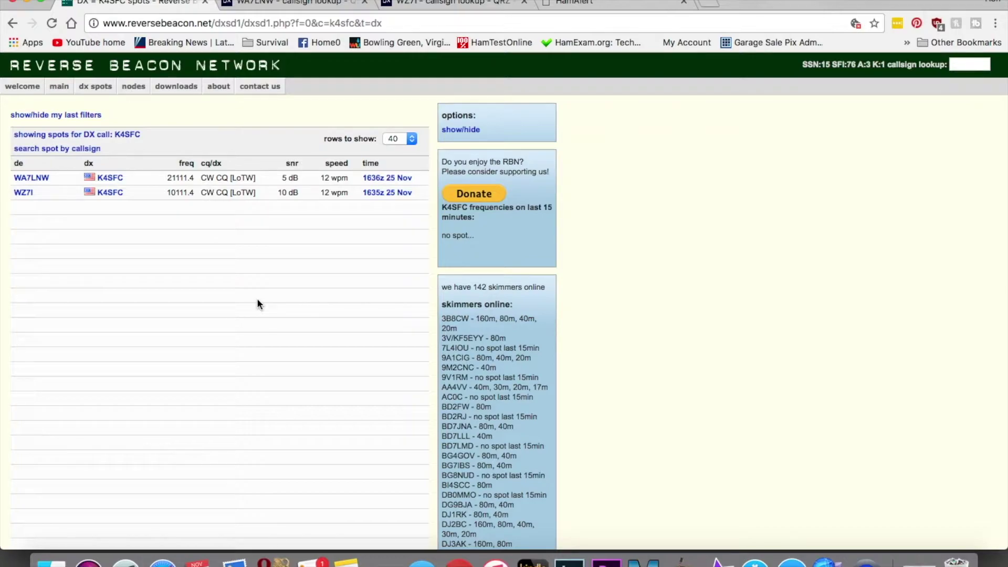
{"action": "left_click", "coordinate": [66, 149]}
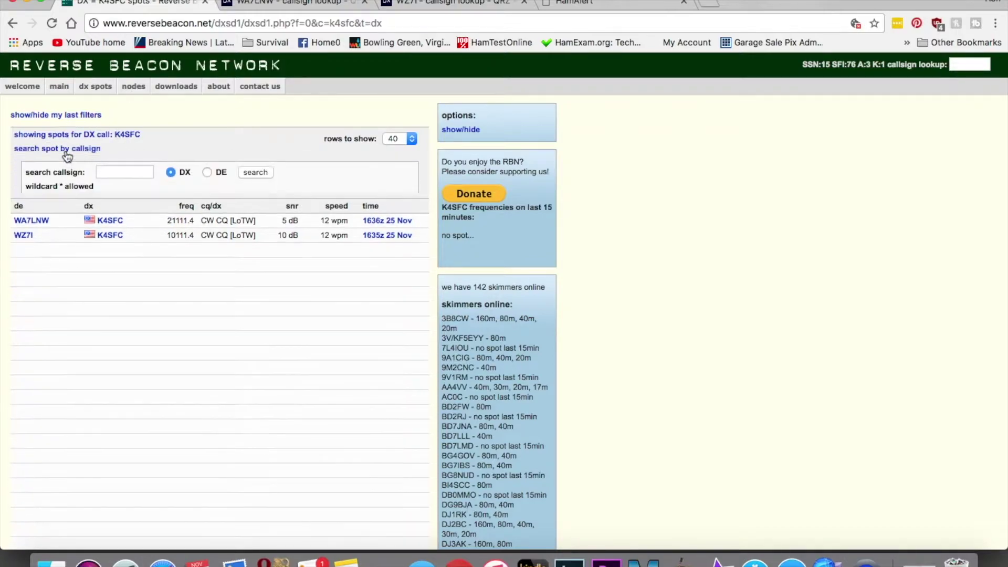
{"action": "left_click", "coordinate": [119, 172]}
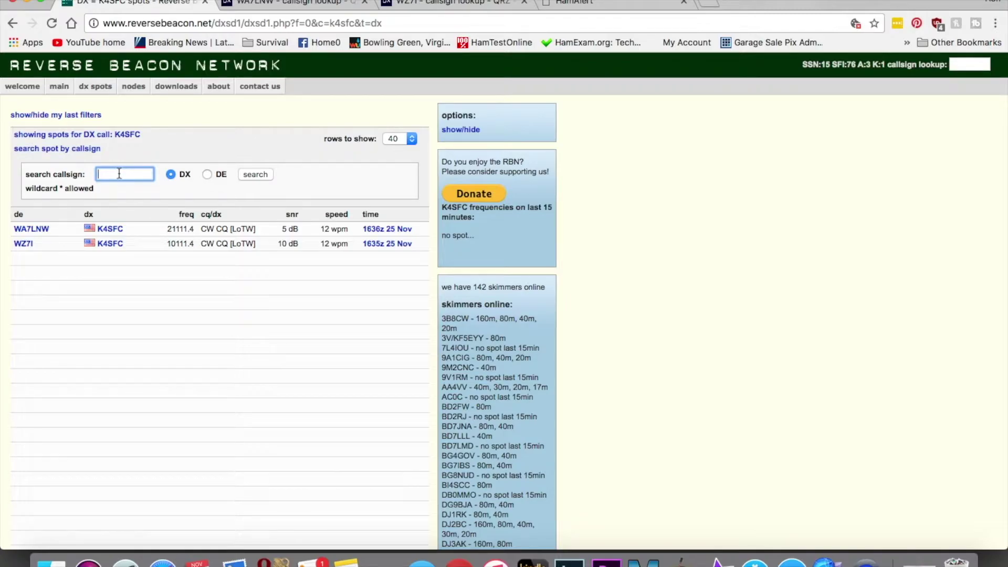
{"action": "type", "text": "n9y"}
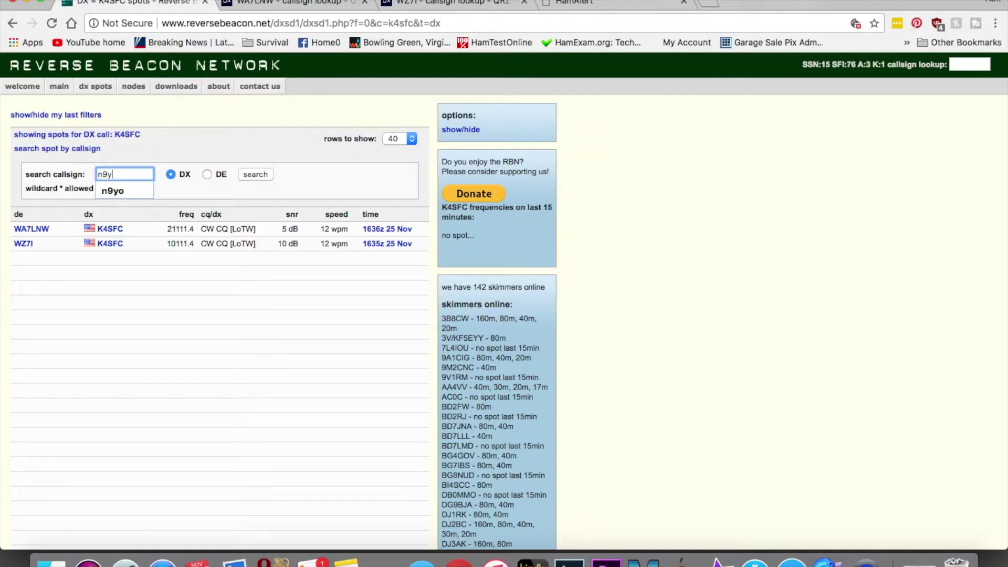
{"action": "type", "text": "o"}
{"action": "left_click", "coordinate": [263, 174]}
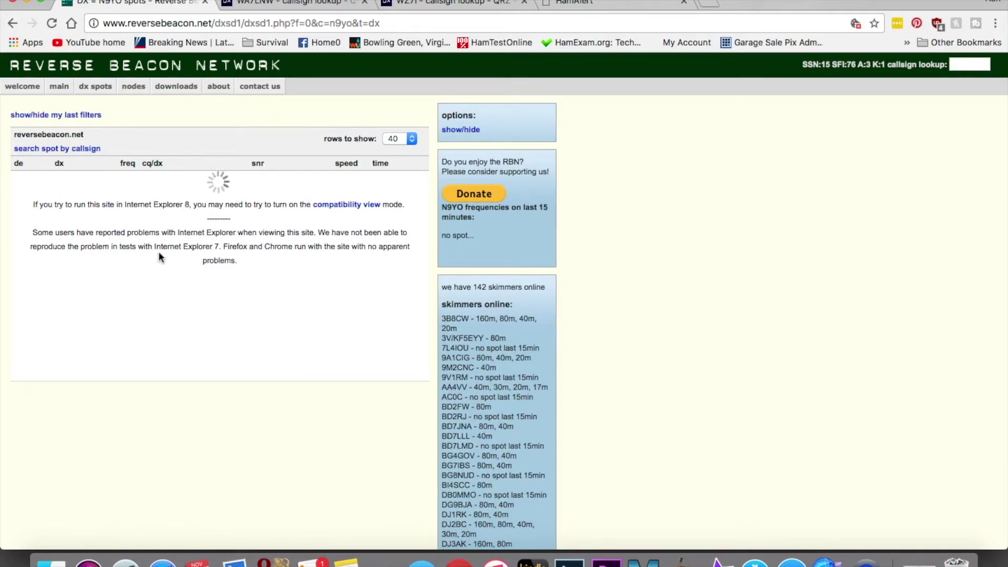
{"action": "left_click", "coordinate": [365, 3]}
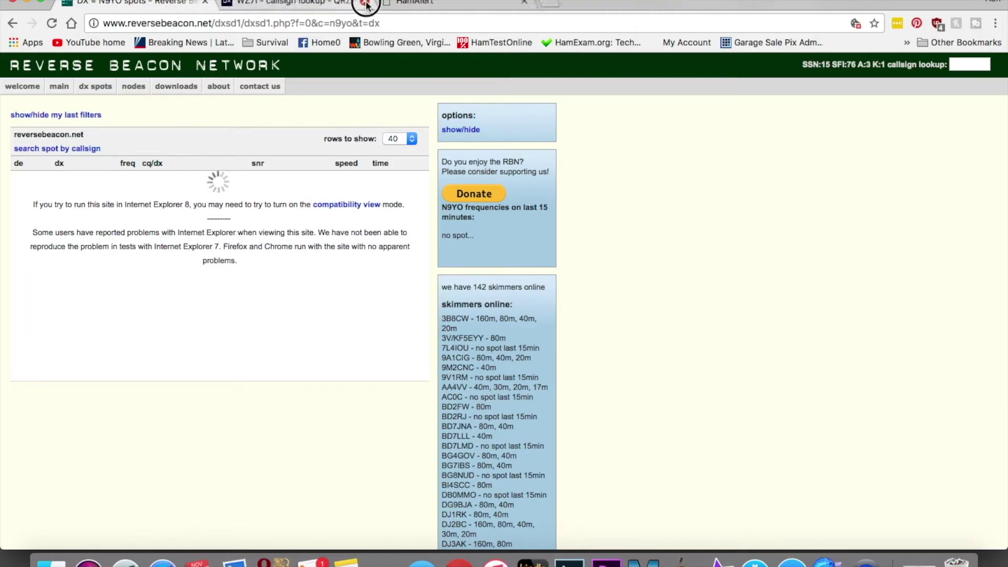
{"action": "left_click", "coordinate": [366, 4]}
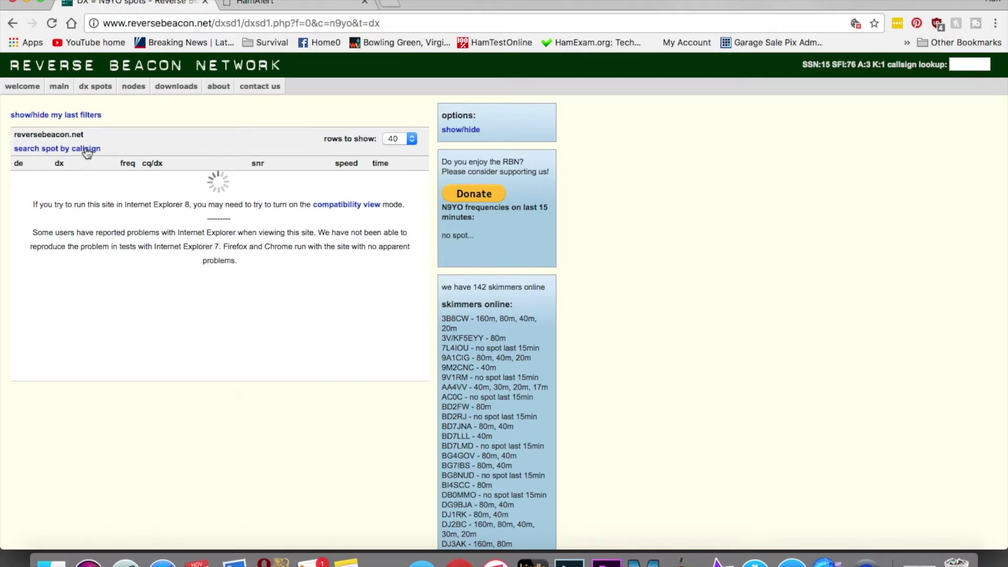
{"action": "left_click", "coordinate": [51, 24]}
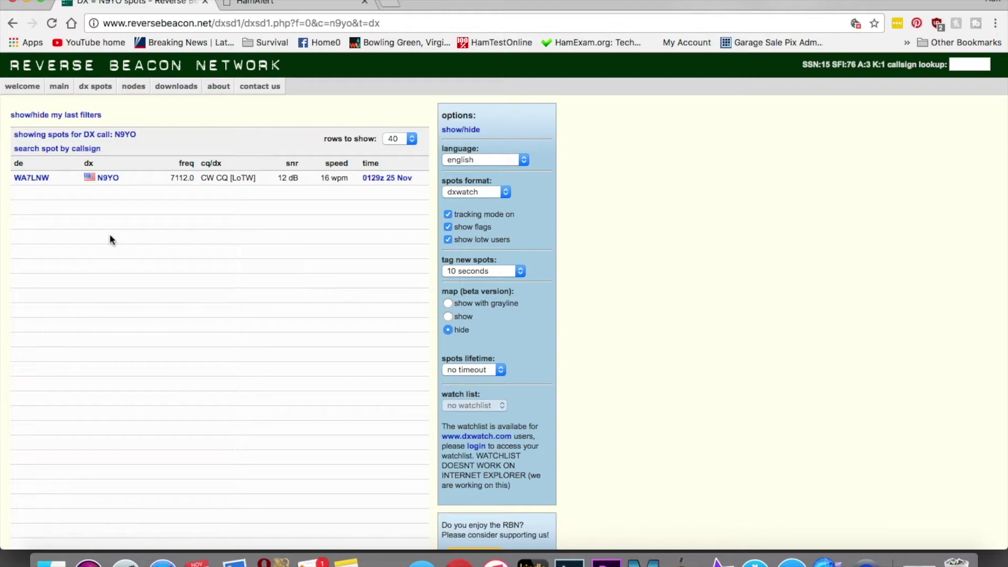
Step: View the callsign lookup of the station that spotted N9YO, close it, and check the spot's time
{"action": "left_click", "coordinate": [33, 179]}
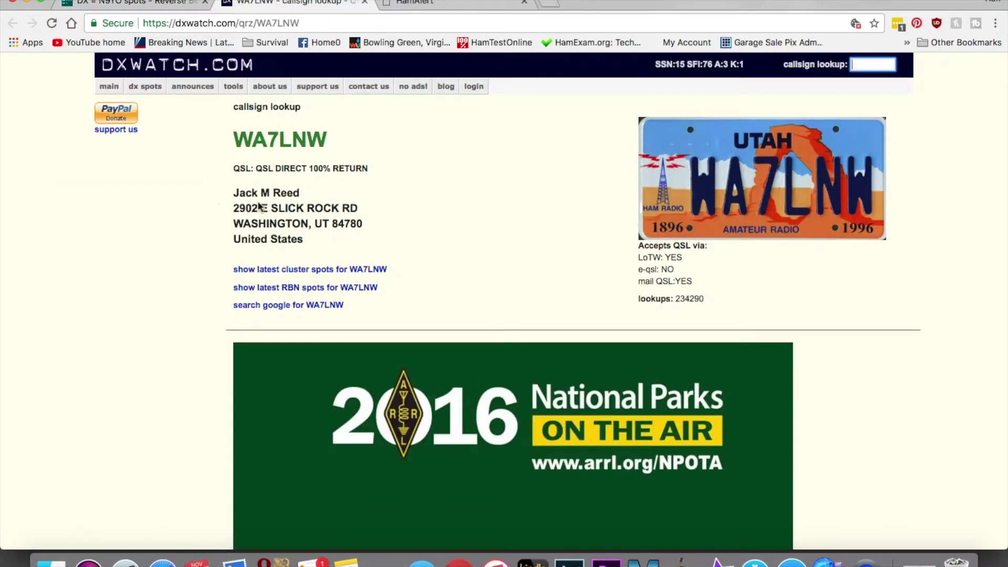
{"action": "left_click", "coordinate": [365, 4]}
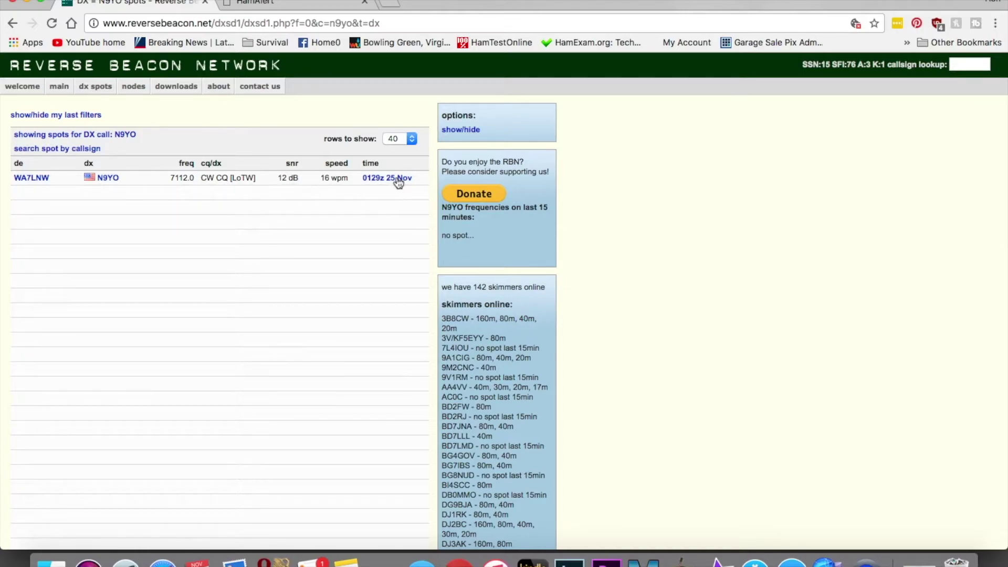
{"action": "mouse_move", "coordinate": [384, 182]}
Step: Switch to HamAlert and read its About page on filter criteria, push notifications and SMS notifications
{"action": "left_click", "coordinate": [276, 6]}
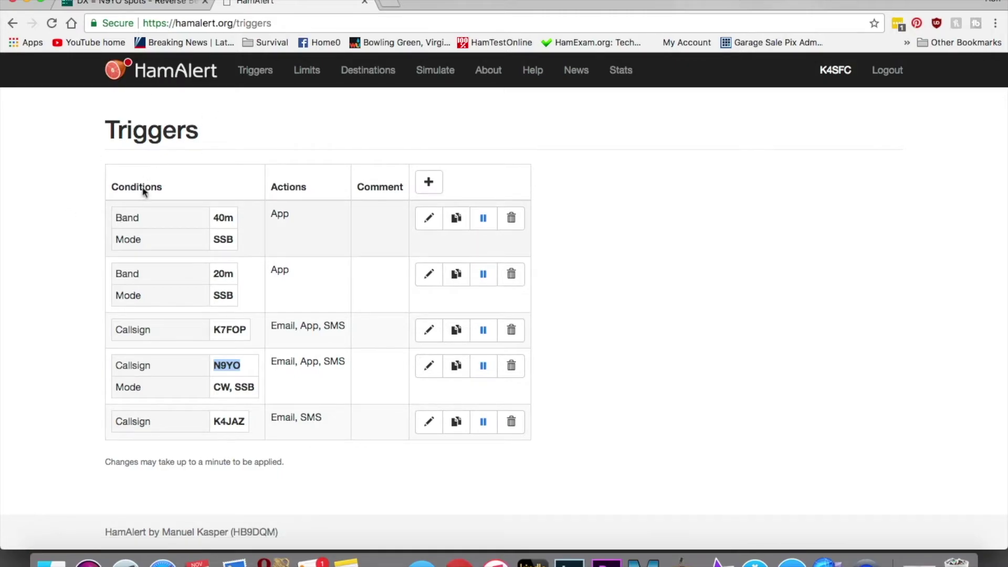
{"action": "left_click", "coordinate": [174, 83]}
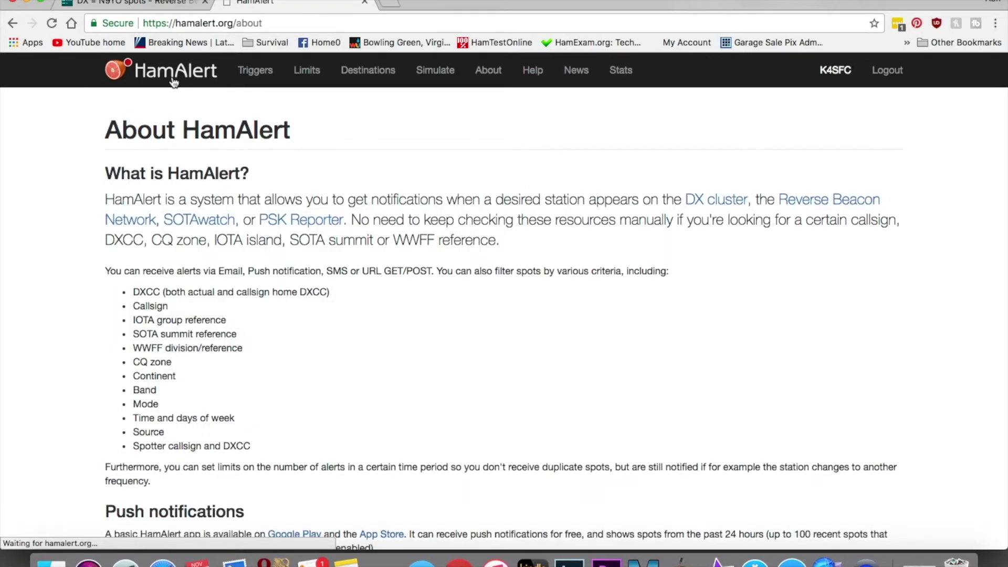
{"action": "scroll", "coordinate": [71, 279], "scroll_direction": "down", "scroll_amount": 2}
{"action": "scroll", "coordinate": [72, 280], "scroll_direction": "down", "scroll_amount": 3}
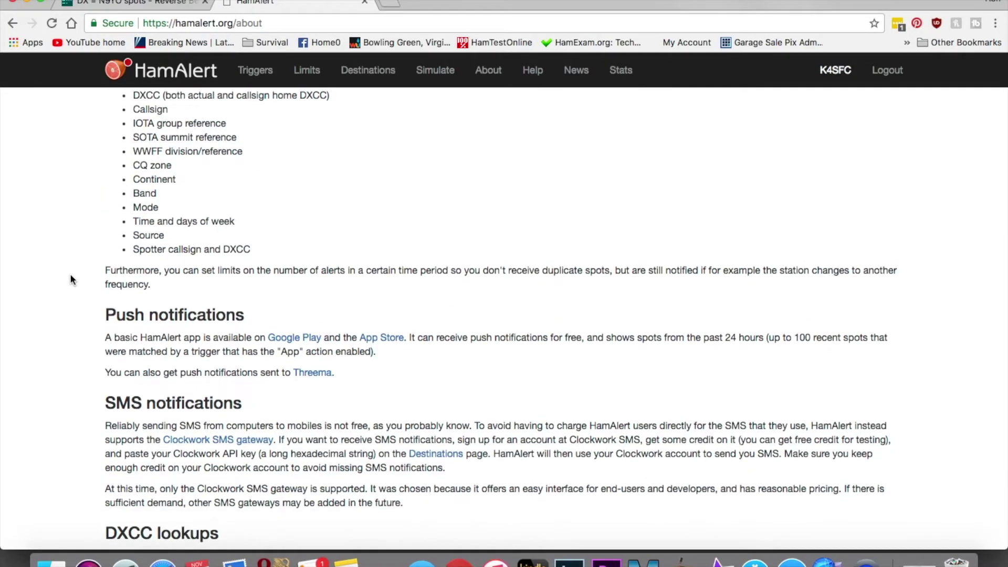
{"action": "scroll", "coordinate": [70, 279], "scroll_direction": "up", "scroll_amount": 4}
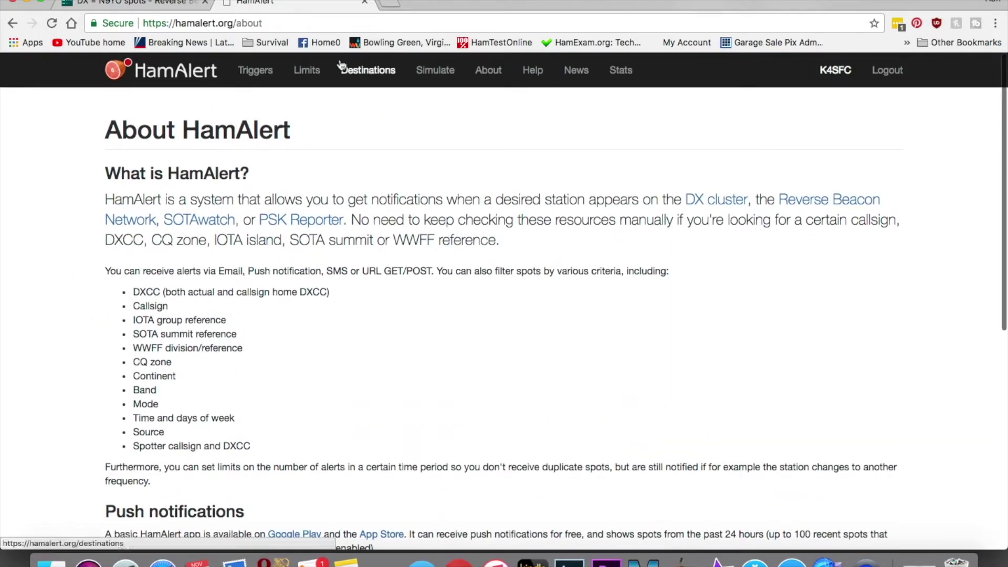
{"action": "left_click", "coordinate": [267, 73]}
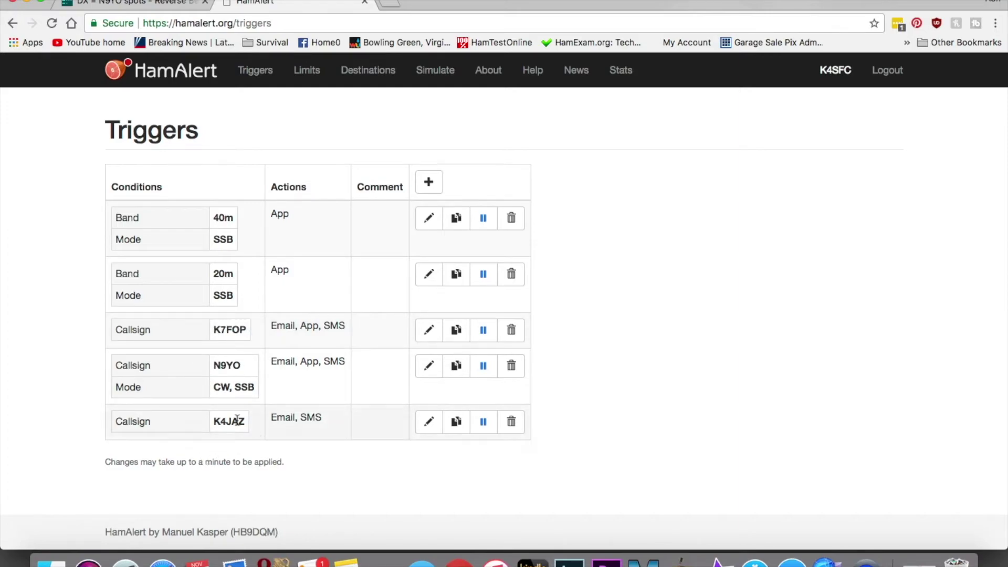
{"action": "left_click", "coordinate": [244, 328]}
{"action": "left_click_drag", "start_coordinate": [244, 327], "coordinate": [205, 329]}
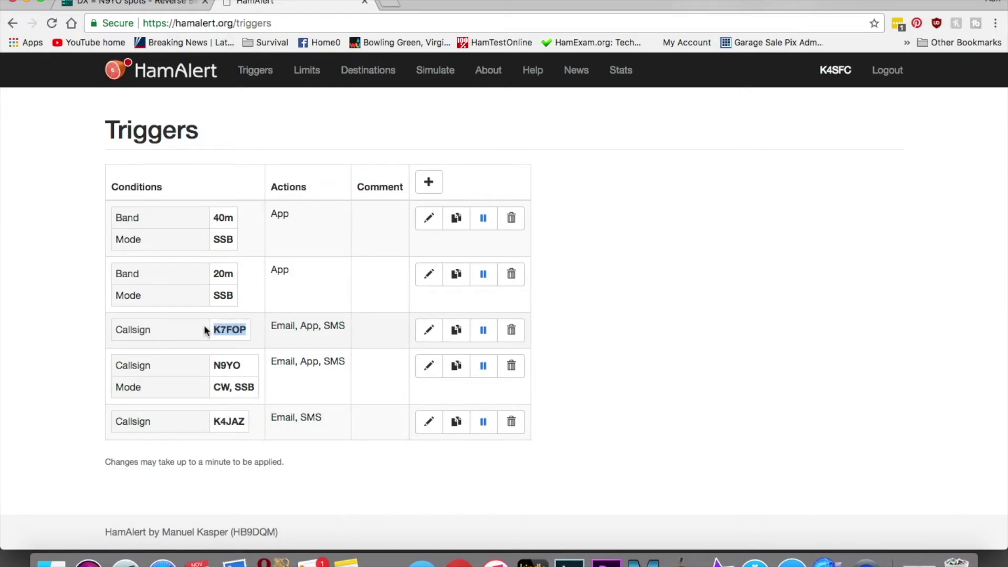
{"action": "left_click", "coordinate": [232, 329]}
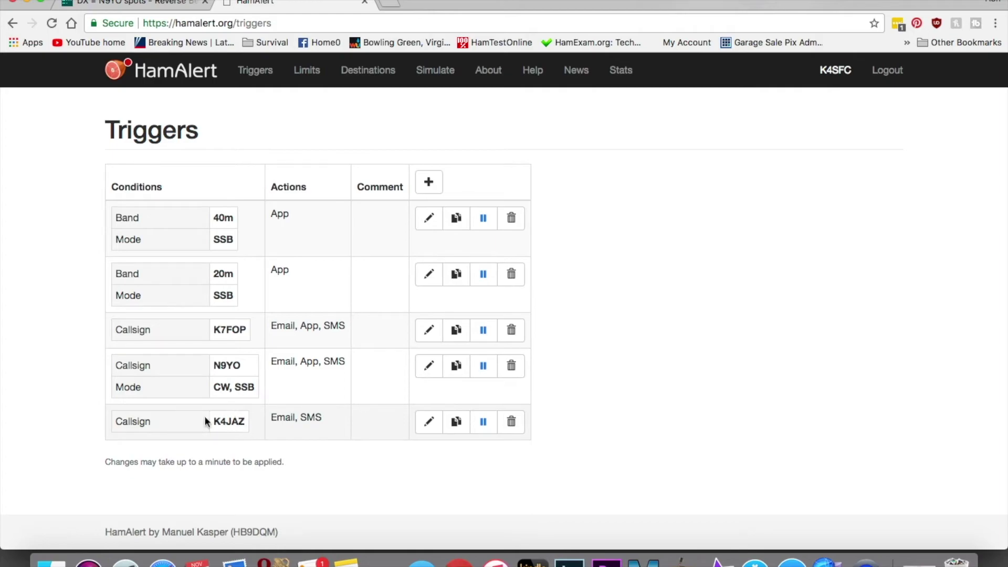
{"action": "left_click_drag", "start_coordinate": [247, 422], "coordinate": [209, 421]}
{"action": "left_click", "coordinate": [247, 424]}
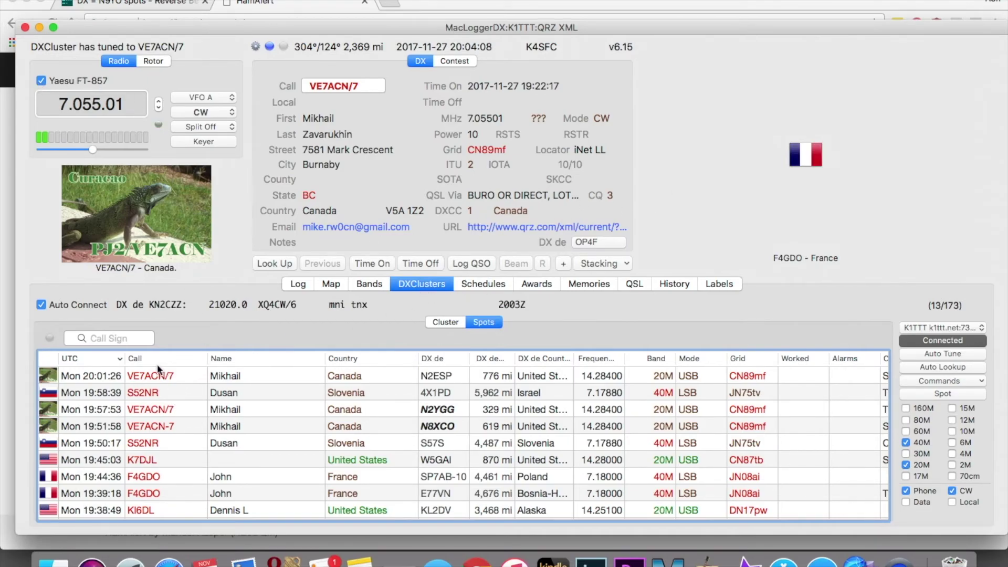
Step: Switch to MacLoggerDX and tune the radio to the newest VE7ACN/7 spot on 14.28400 in USB mode
{"action": "left_click", "coordinate": [151, 378]}
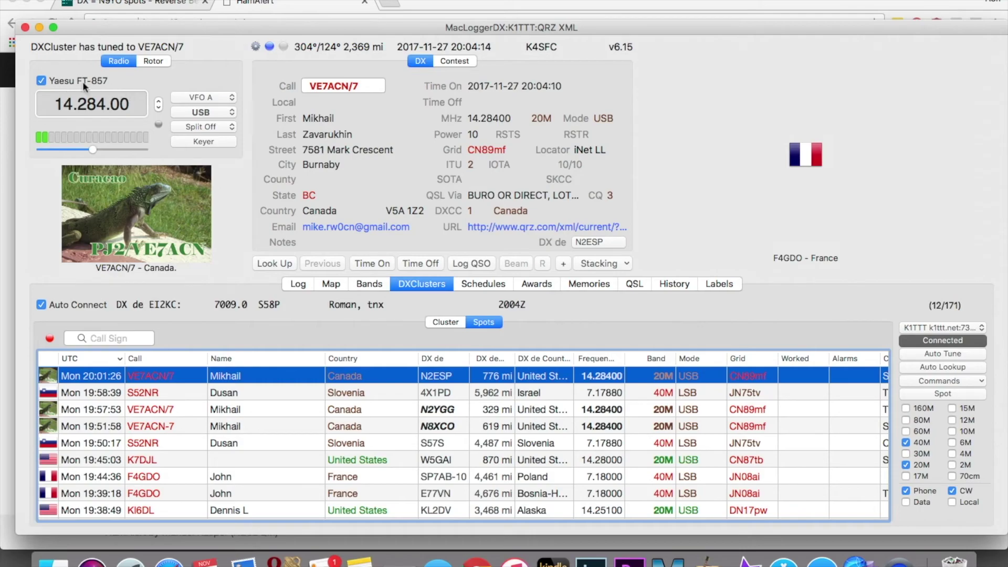
{"action": "left_click", "coordinate": [108, 113]}
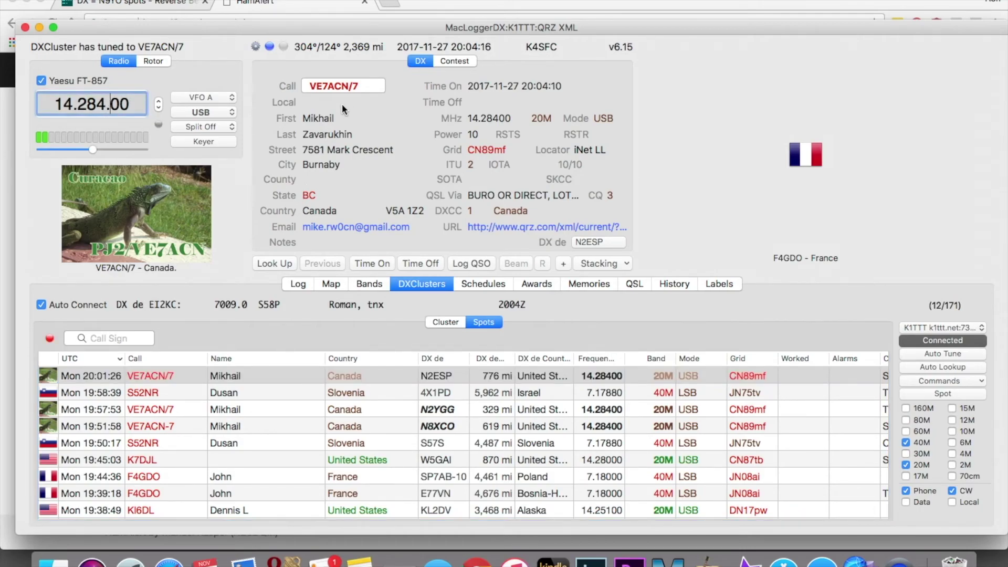